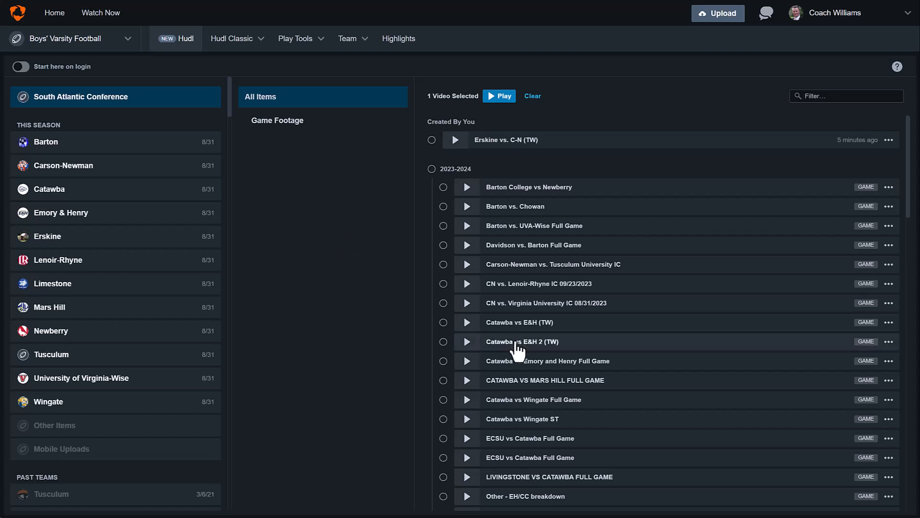
# - Open the ERSKINE vs CARSON-NEWMAN FULL GAME video from the South Atlantic Conference library
pyautogui.scroll(-5, 518, 351)
pyautogui.scroll(-1, 518, 355)
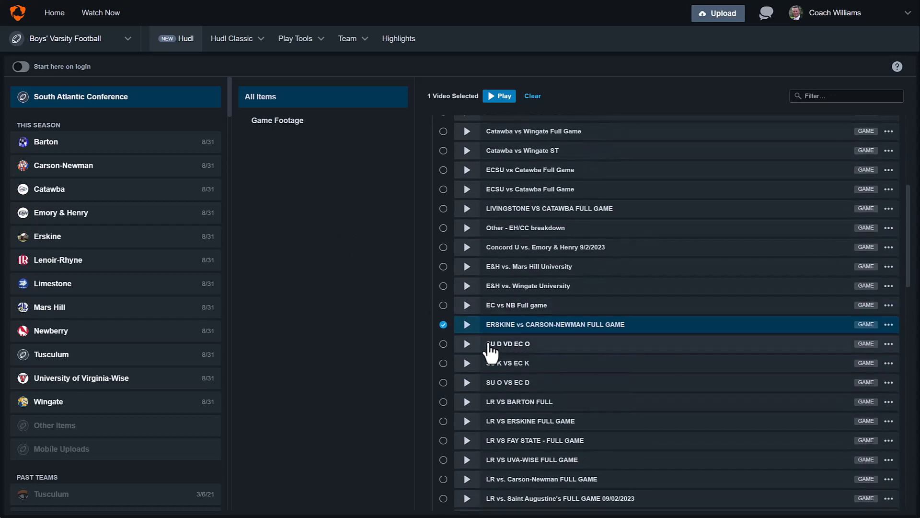
pyautogui.click(468, 328)
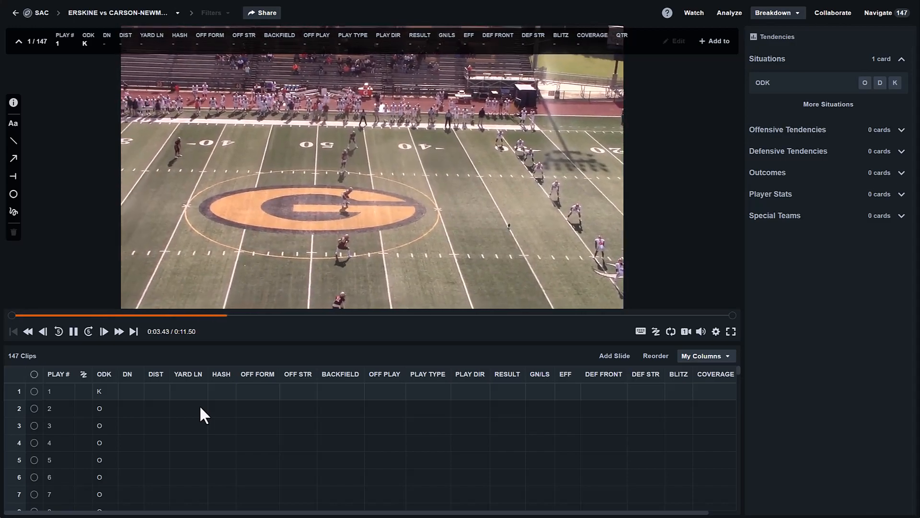
# - Look through the full game's clip list, examining the play numbers and their ODK values
pyautogui.scroll(-6, 182, 411)
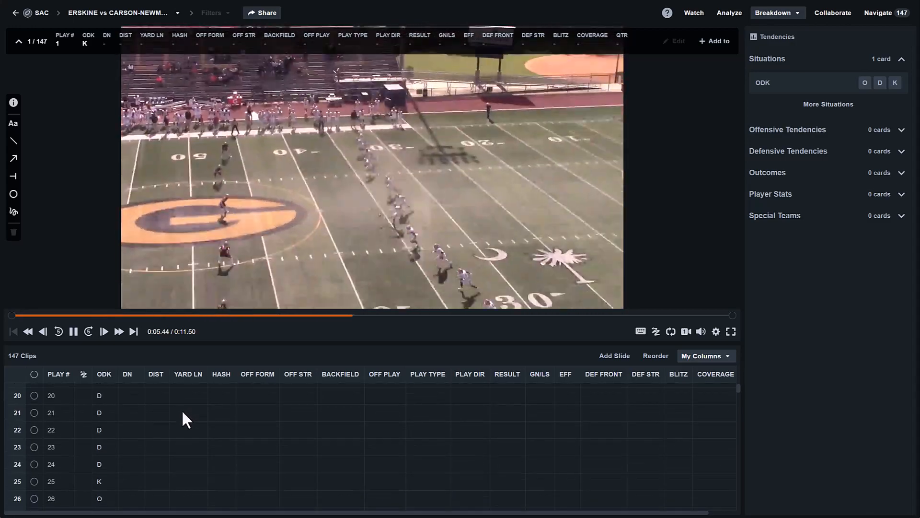
pyautogui.scroll(-9, 182, 413)
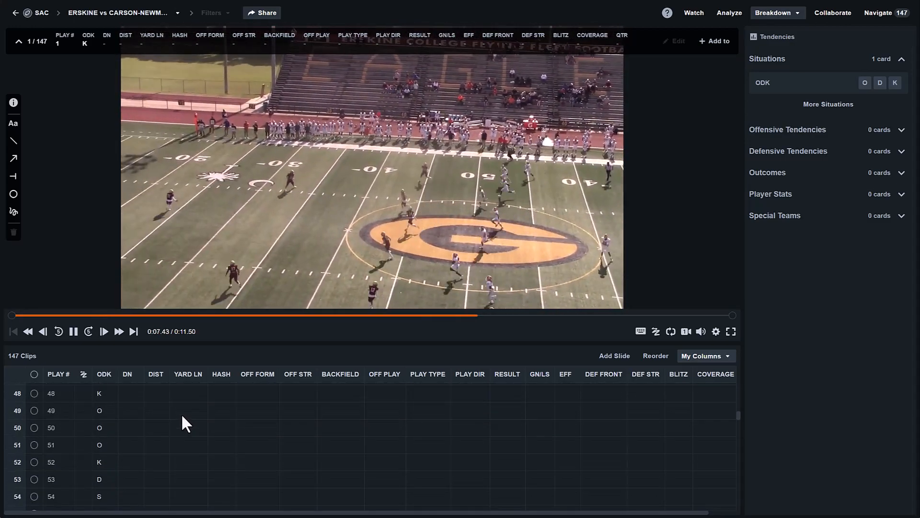
pyautogui.scroll(-4, 182, 413)
pyautogui.scroll(-3, 123, 427)
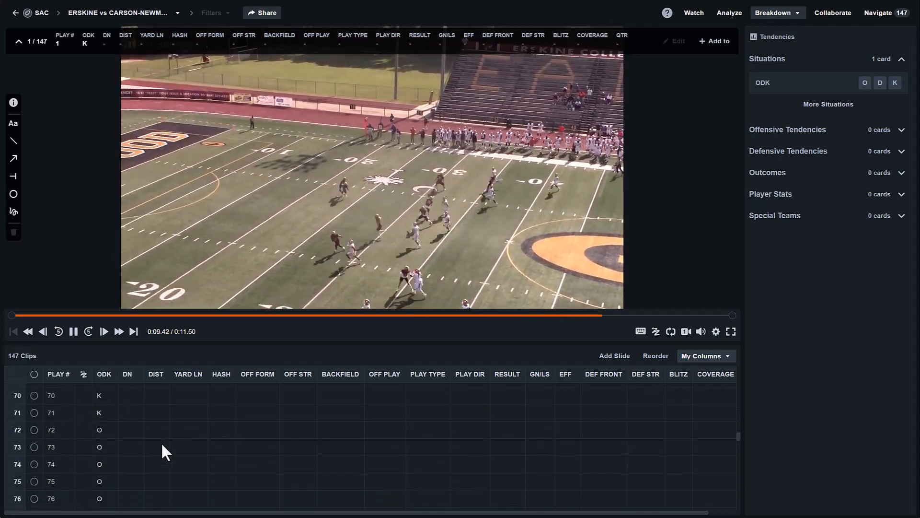
pyautogui.scroll(-5, 162, 444)
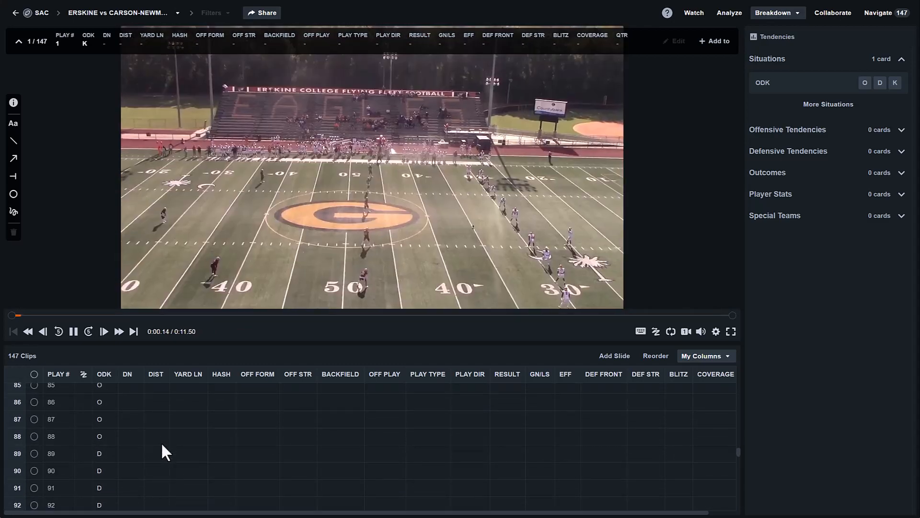
pyautogui.scroll(16, 163, 446)
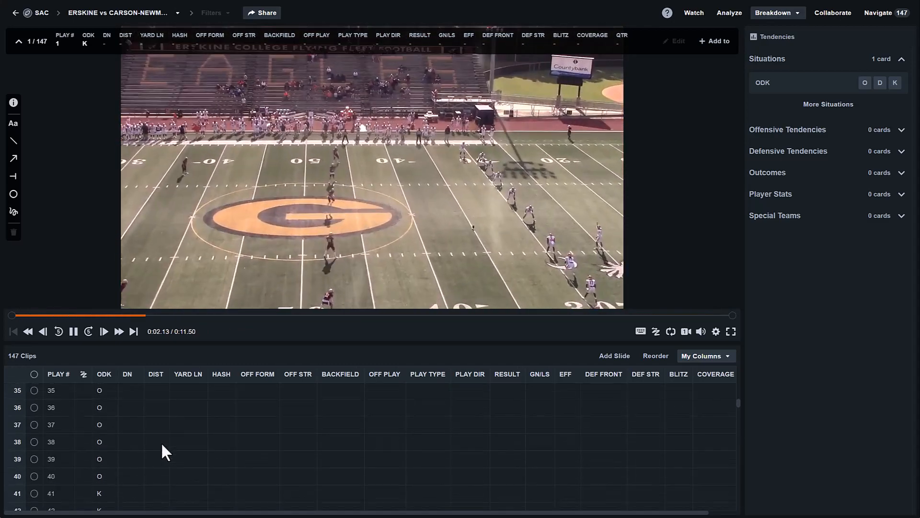
pyautogui.scroll(11, 162, 445)
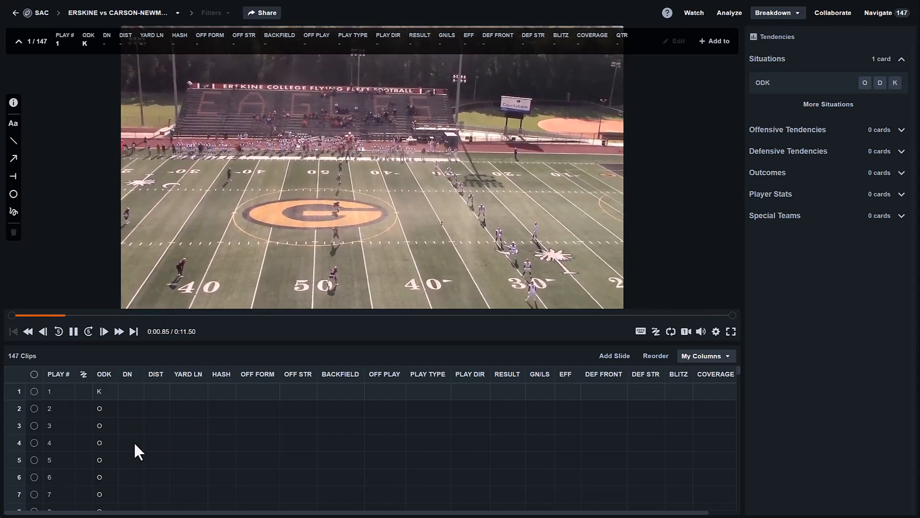
# - Select play 23 in the clip list and add it to the existing Erskine vs. C-N (TW) playlist
pyautogui.scroll(-3, 134, 441)
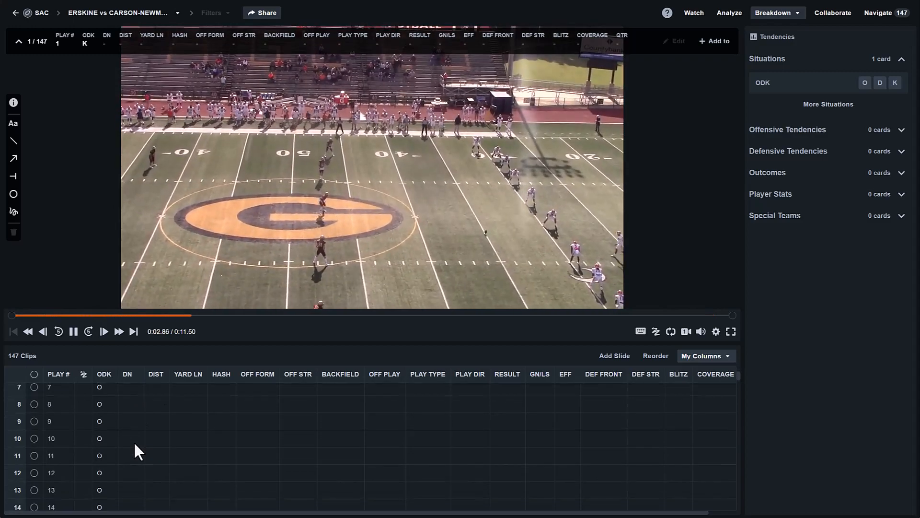
pyautogui.scroll(-3, 134, 444)
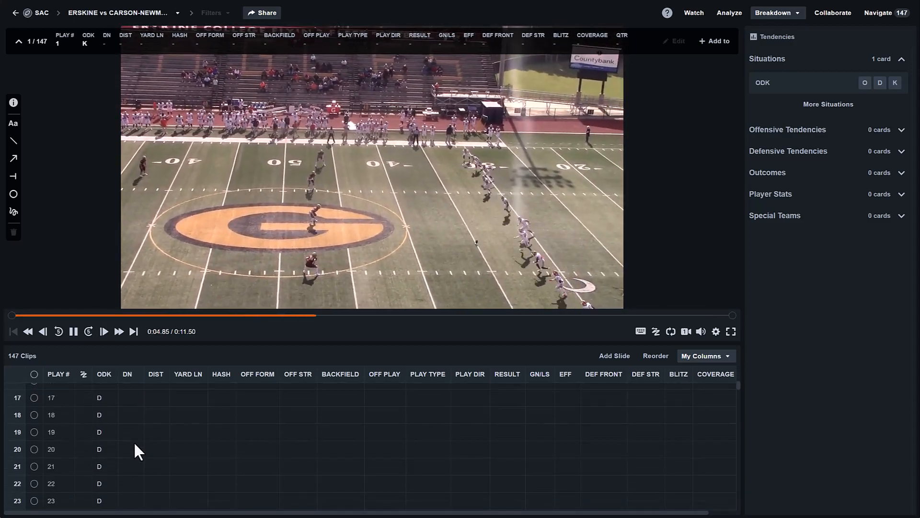
pyautogui.scroll(-4, 132, 443)
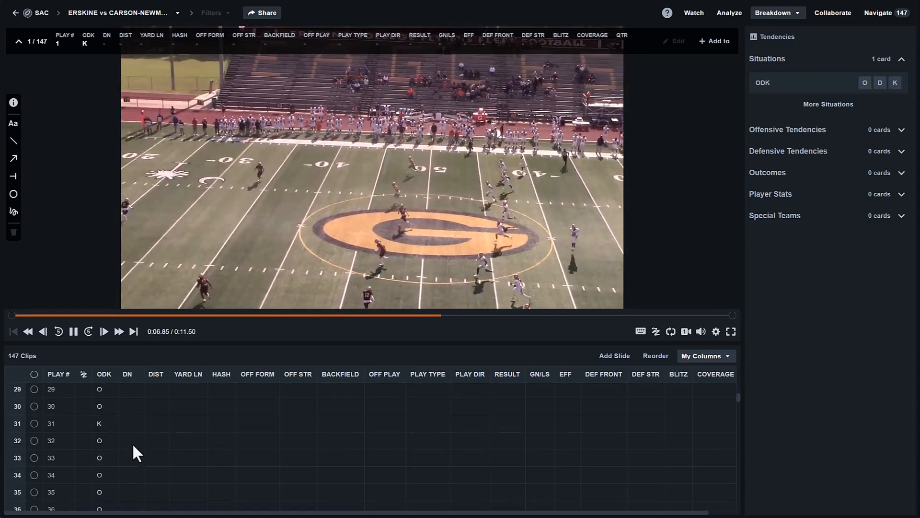
pyautogui.scroll(1, 134, 446)
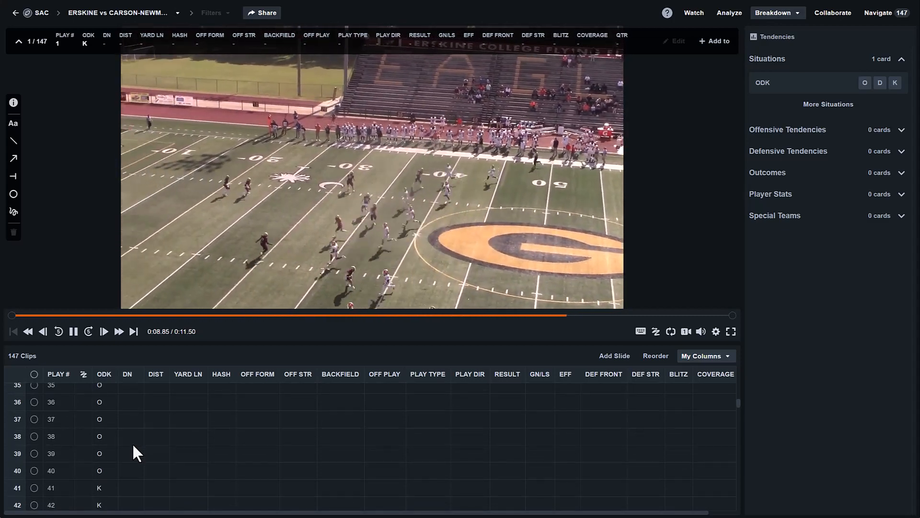
pyautogui.scroll(2, 131, 445)
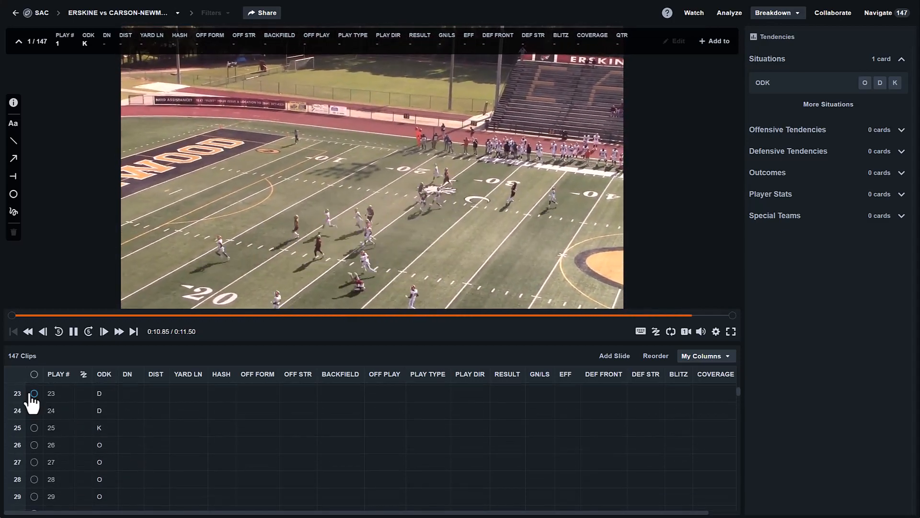
pyautogui.click(34, 393)
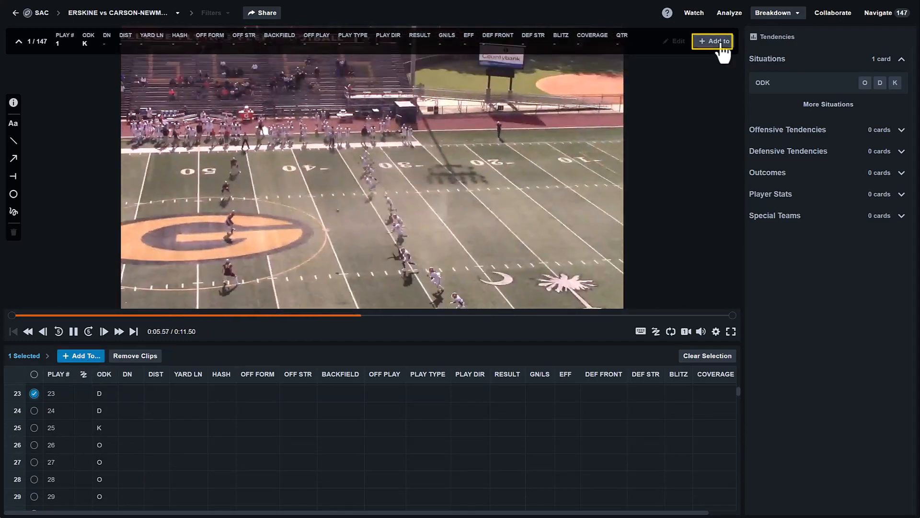
pyautogui.click(93, 355)
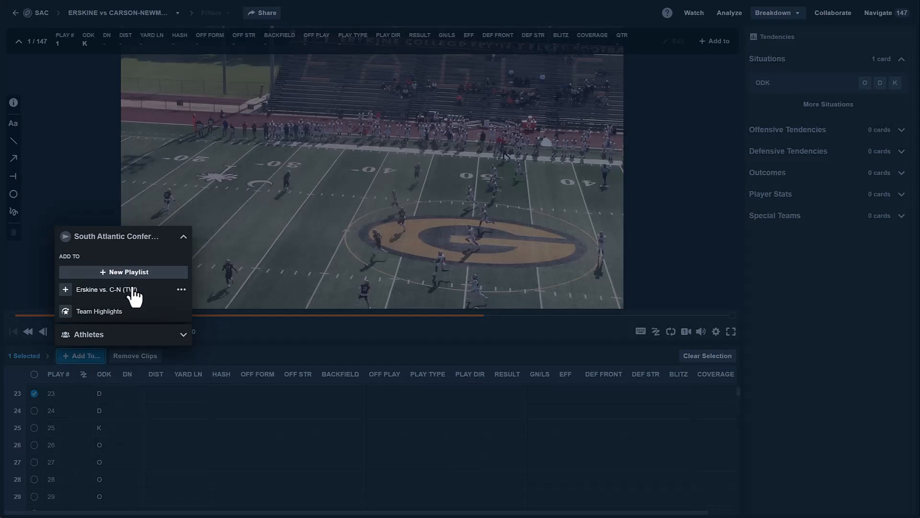
pyautogui.click(66, 290)
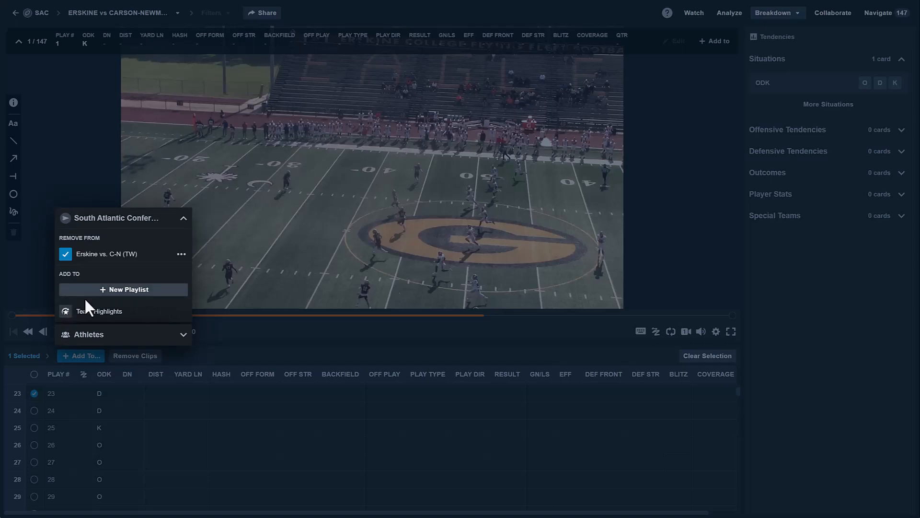
# - View the Erskine vs. C-N (TW) playlist and sort its clips by play number in ascending order
pyautogui.click(181, 255)
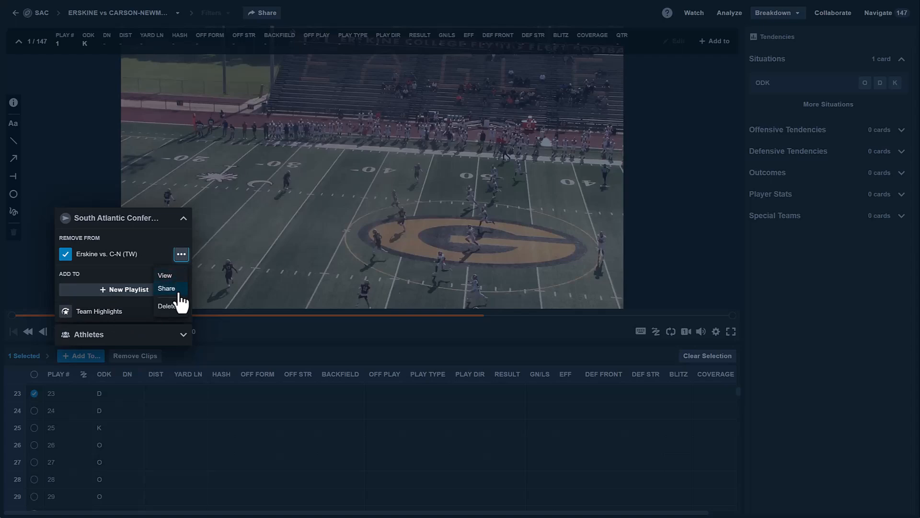
pyautogui.click(171, 279)
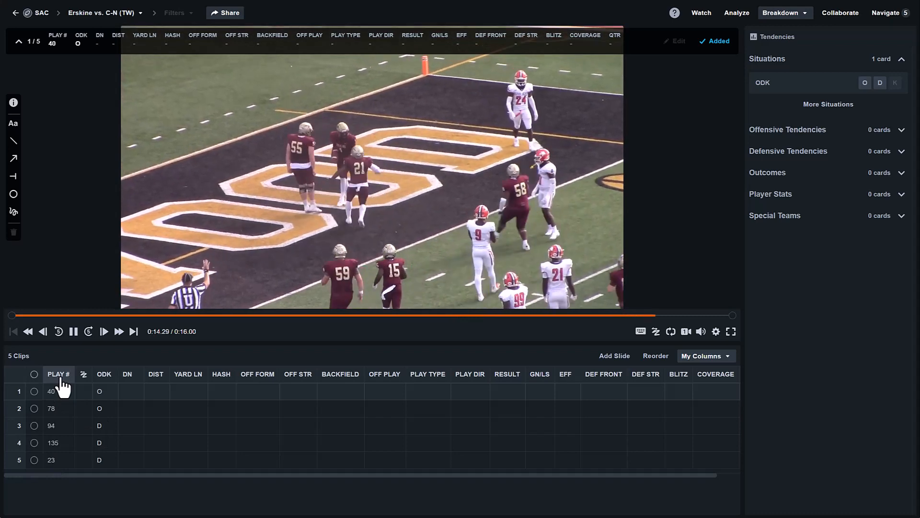
pyautogui.click(58, 374)
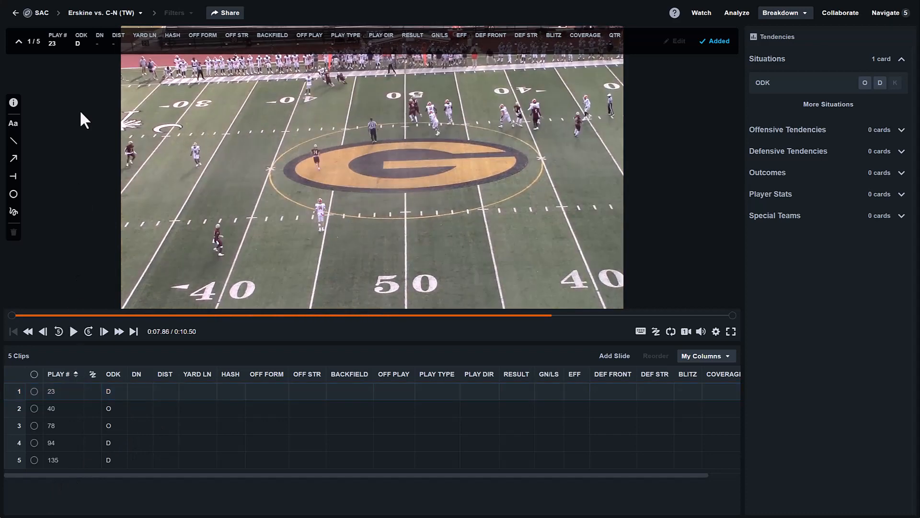
# - Set up sharing the playlist with one person and the comment "Watch this...", and close the Share dialog without sending
pyautogui.click(225, 13)
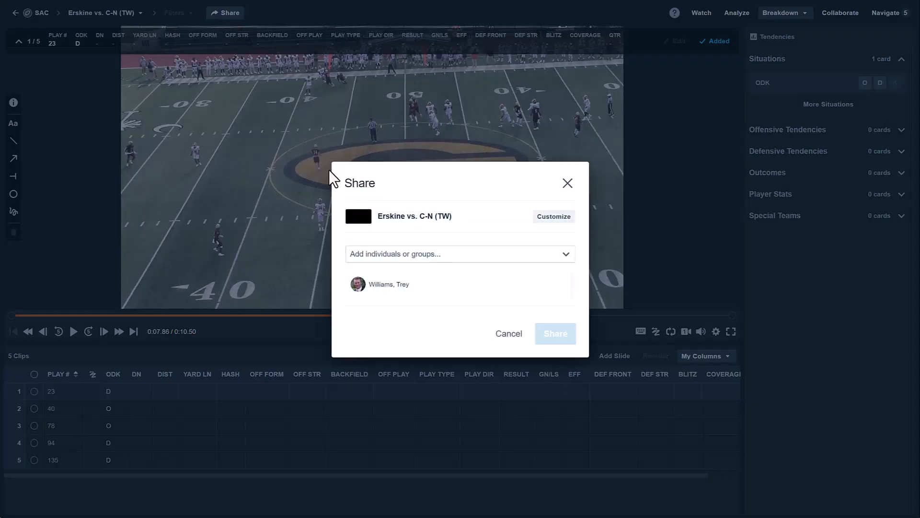
pyautogui.click(458, 259)
pyautogui.scroll(-3, 450, 294)
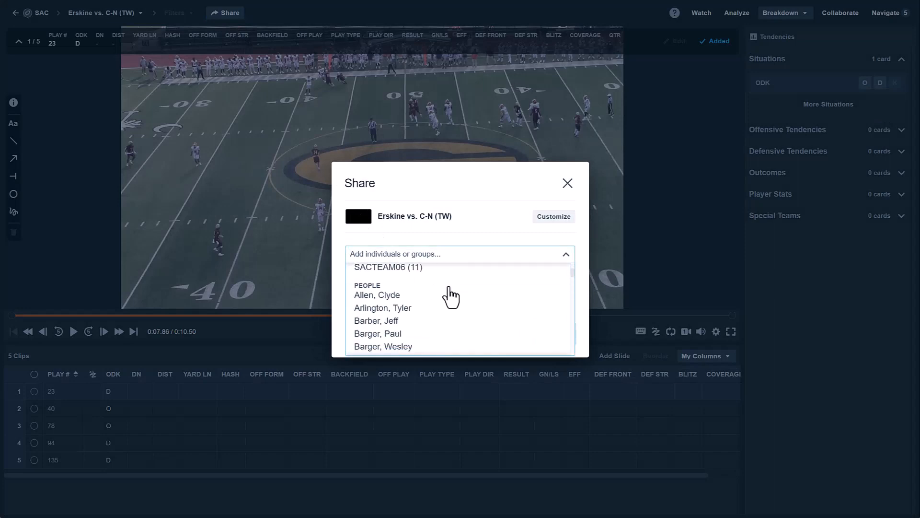
pyautogui.scroll(-5, 419, 298)
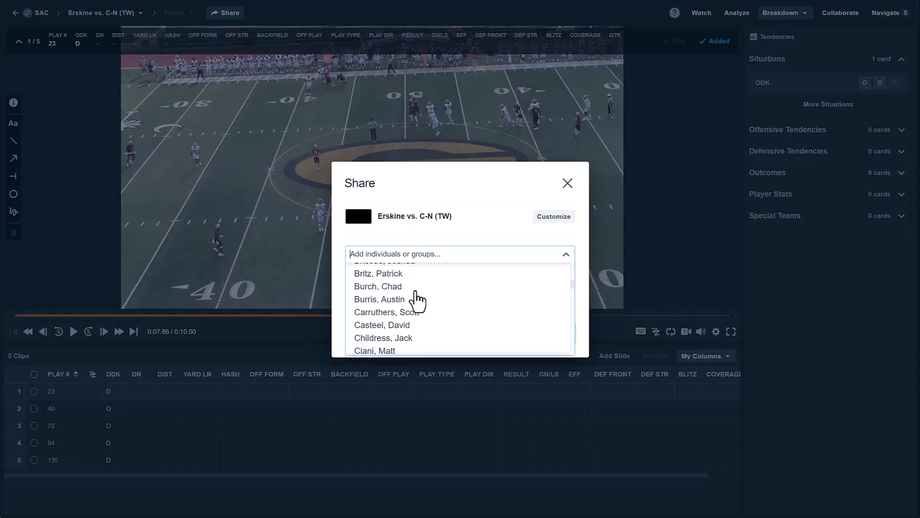
pyautogui.scroll(-3, 417, 300)
pyautogui.scroll(3, 415, 300)
pyautogui.scroll(2, 398, 307)
pyautogui.click(383, 302)
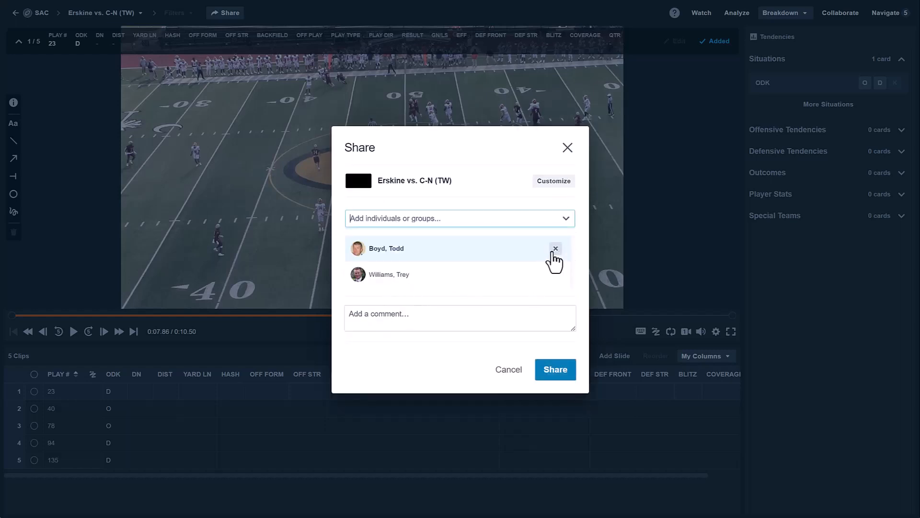
pyautogui.click(438, 318)
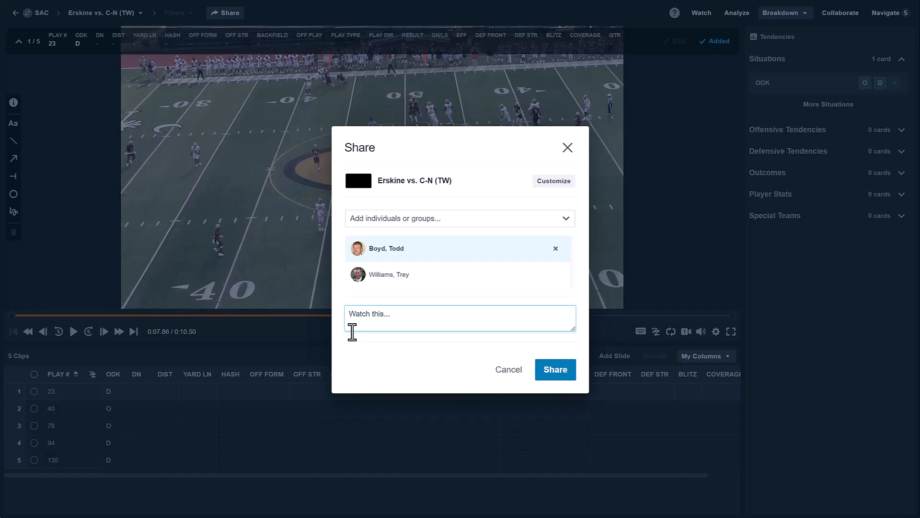
pyautogui.click(568, 148)
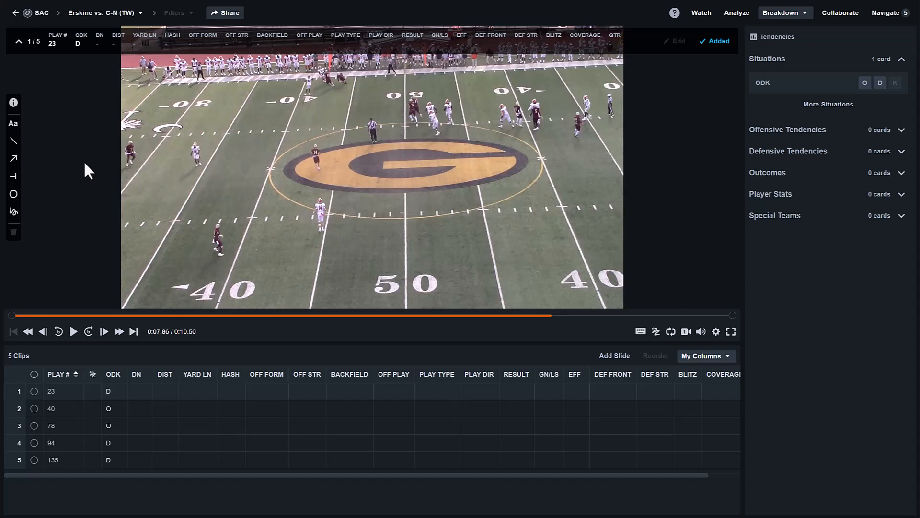
# - Leave the playlist, go to the Hudl Classic library, and load Erskine College's ERSKINE vs CARSON-NEWMAN FULL GAME footage
pyautogui.click(16, 13)
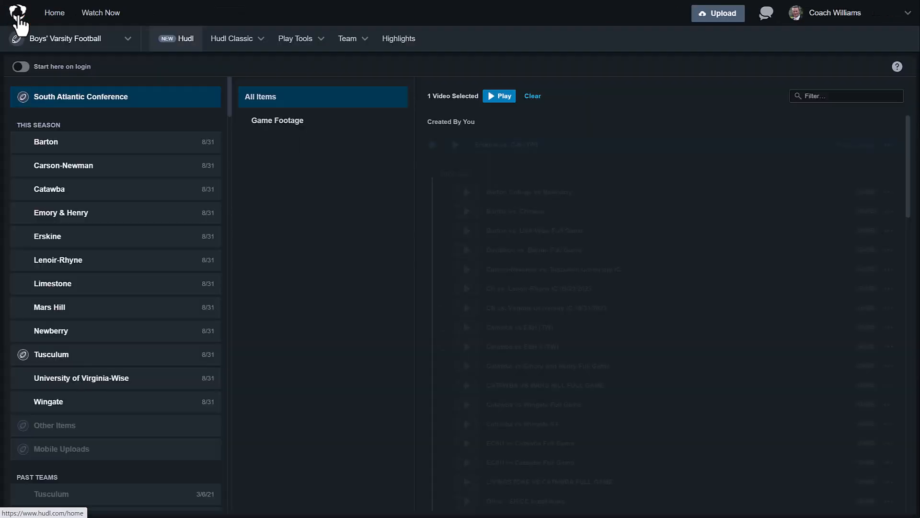
pyautogui.moveTo(254, 48)
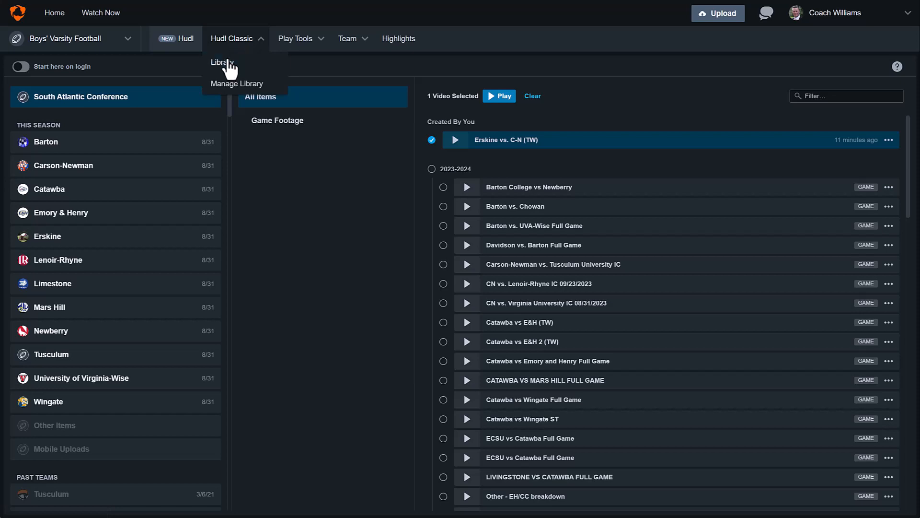
pyautogui.click(226, 62)
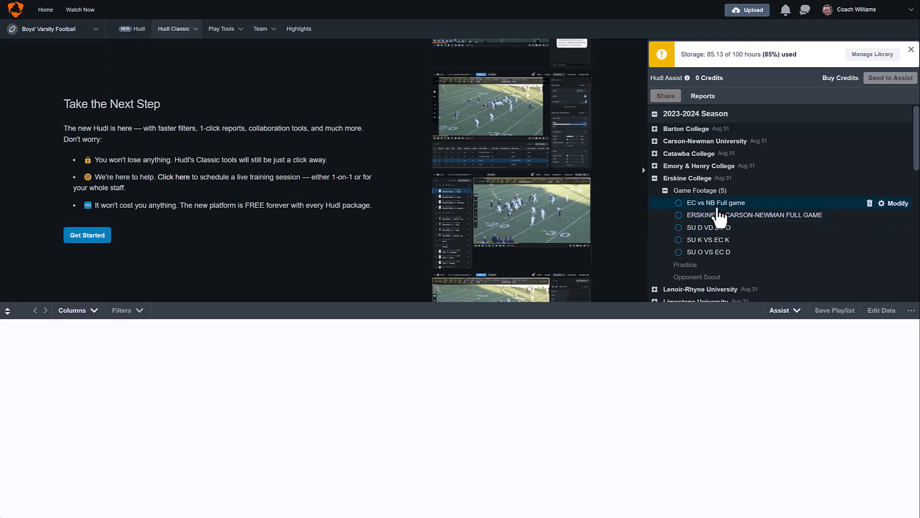
pyautogui.click(682, 214)
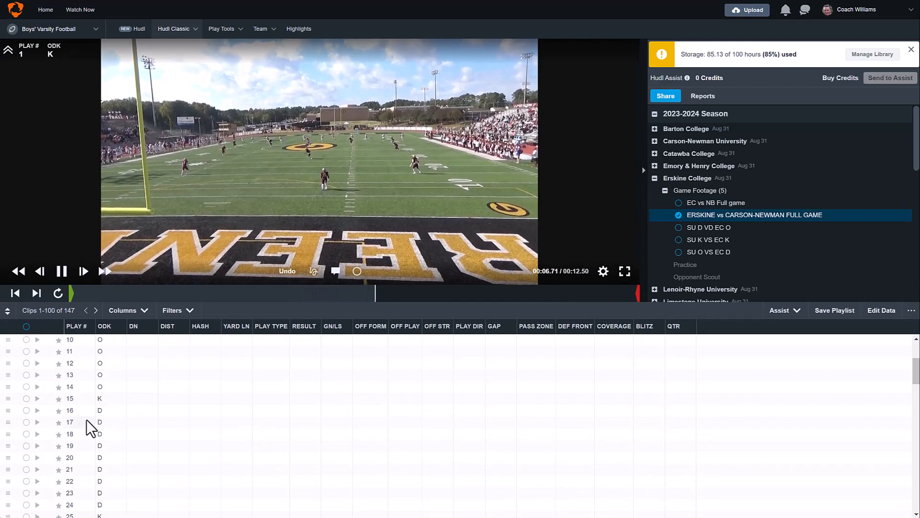
# - Select plays 23 and 40 in the full game's clip list and pause the video playback
pyautogui.scroll(-3, 52, 433)
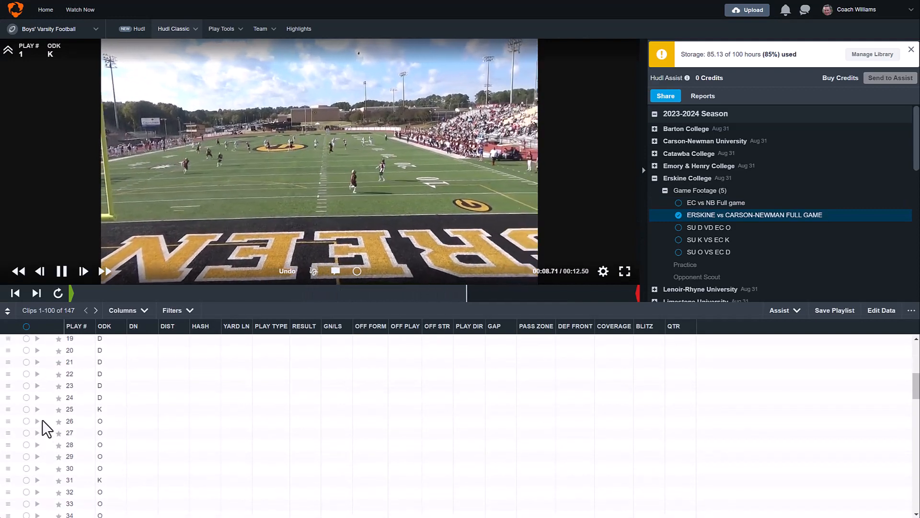
pyautogui.click(26, 385)
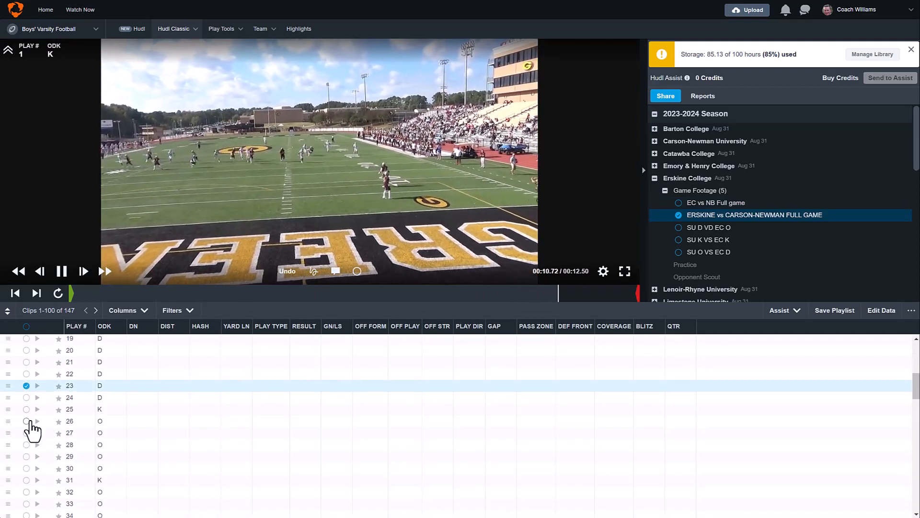
pyautogui.scroll(-5, 31, 430)
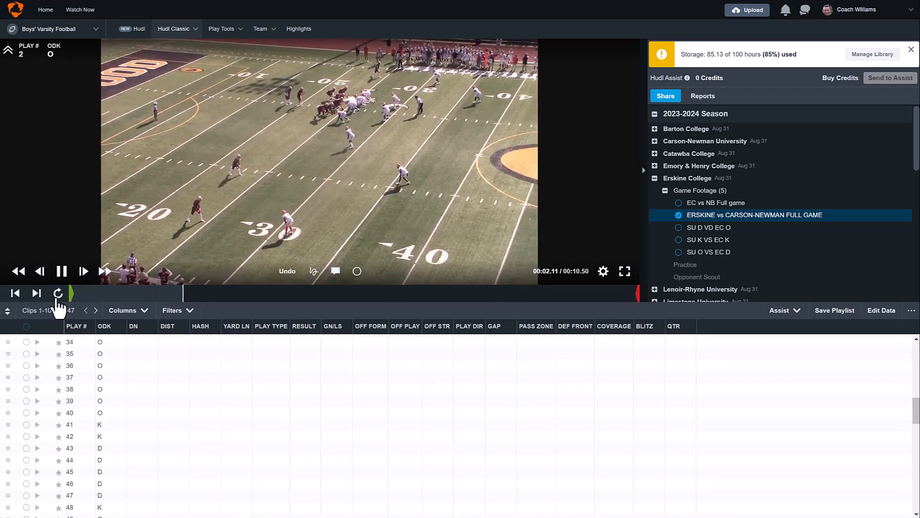
pyautogui.click(62, 271)
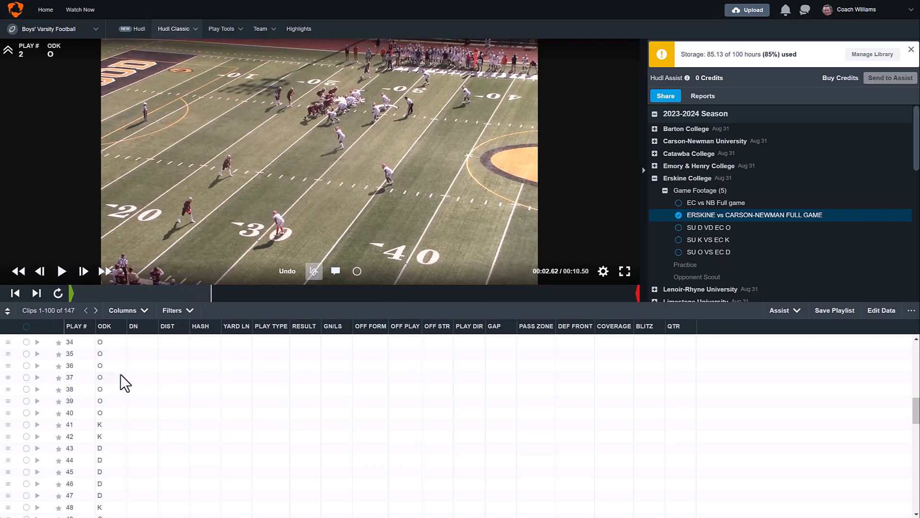
pyautogui.scroll(-1, 106, 389)
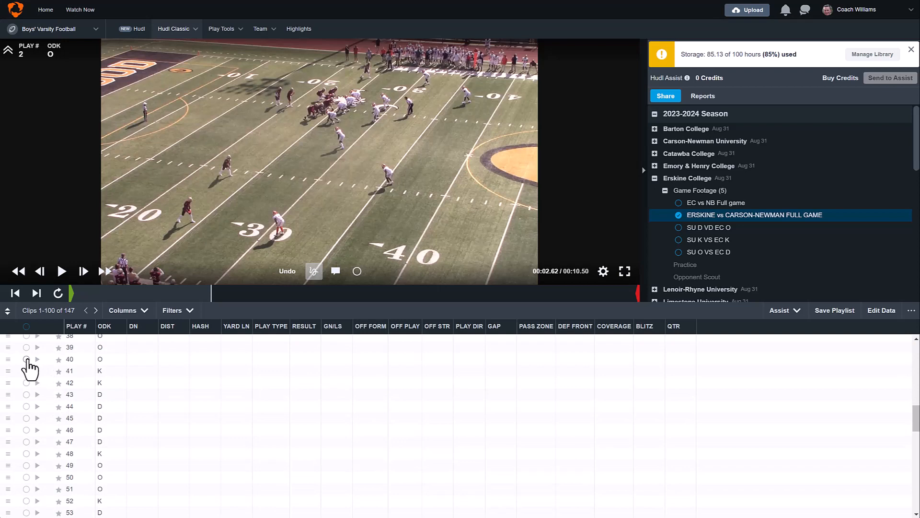
pyautogui.click(26, 359)
# - Add plays 78 and 94 to the selected clips
pyautogui.scroll(-1, 28, 403)
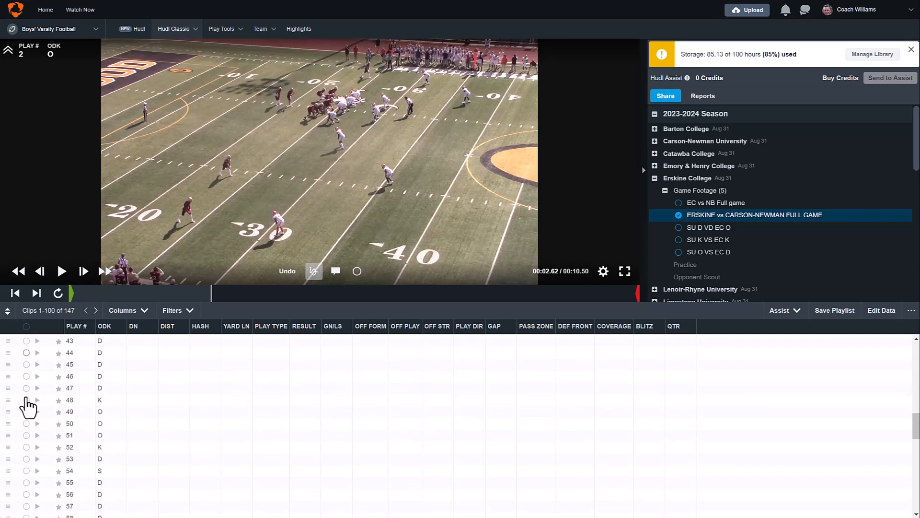
pyautogui.scroll(-3, 25, 408)
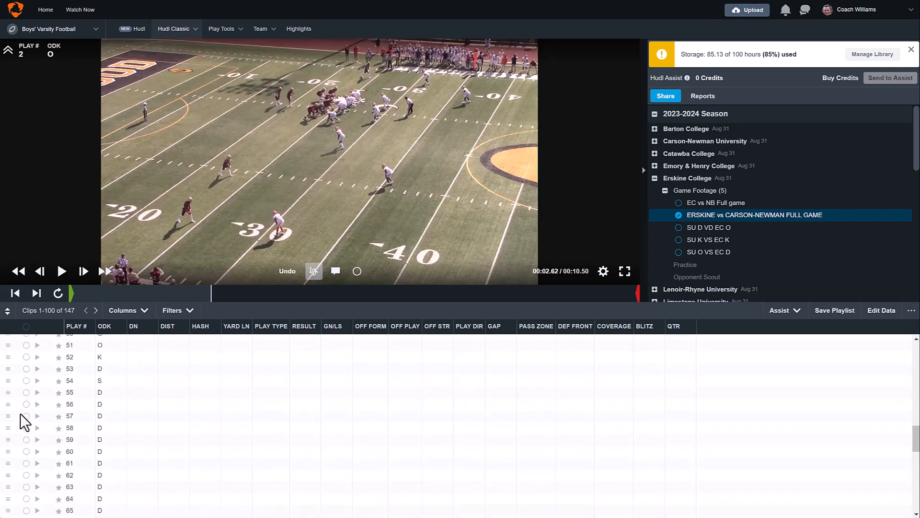
pyautogui.scroll(-2, 24, 425)
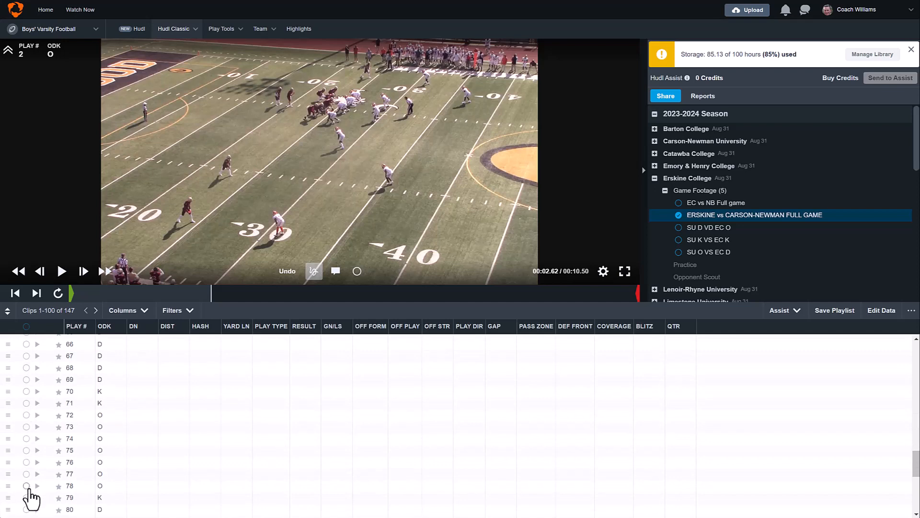
pyautogui.click(26, 486)
pyautogui.scroll(-5, 77, 464)
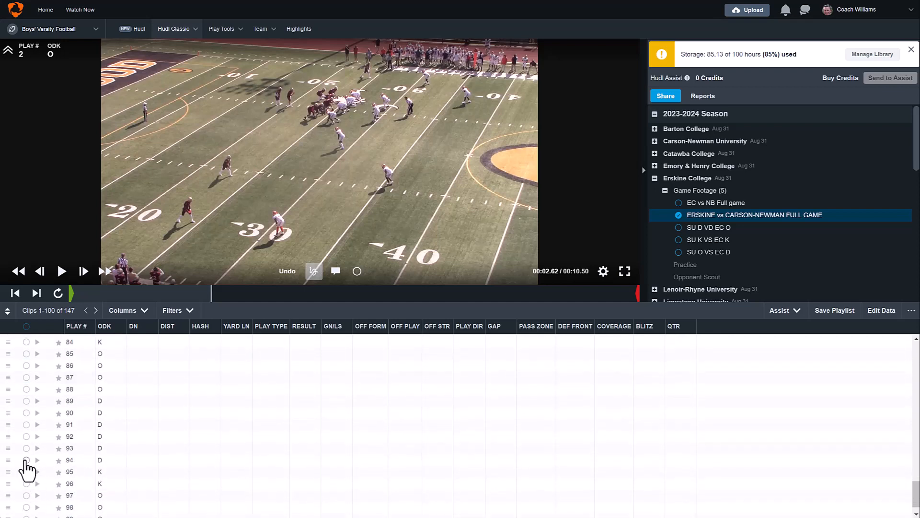
pyautogui.click(26, 460)
pyautogui.scroll(-1, 92, 476)
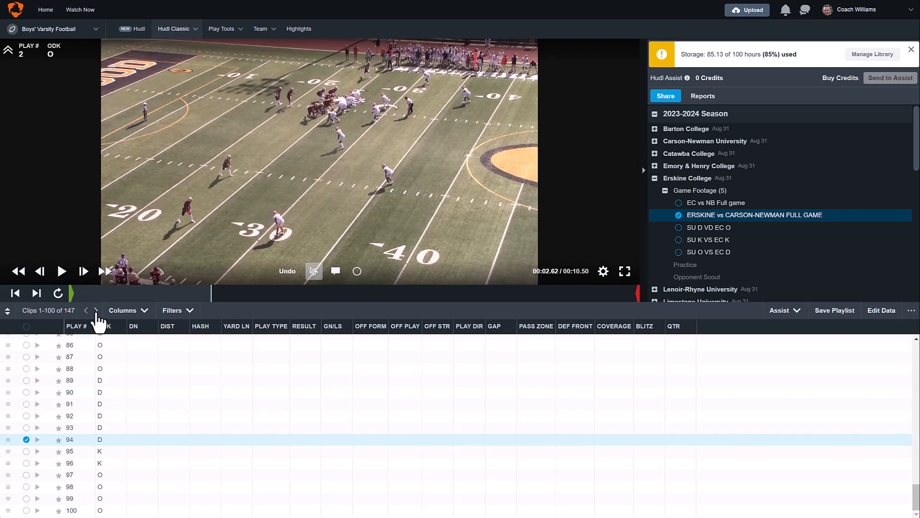
# - Go to the second page of clips and add play 135 to the selection
pyautogui.click(96, 311)
pyautogui.scroll(-5, 79, 400)
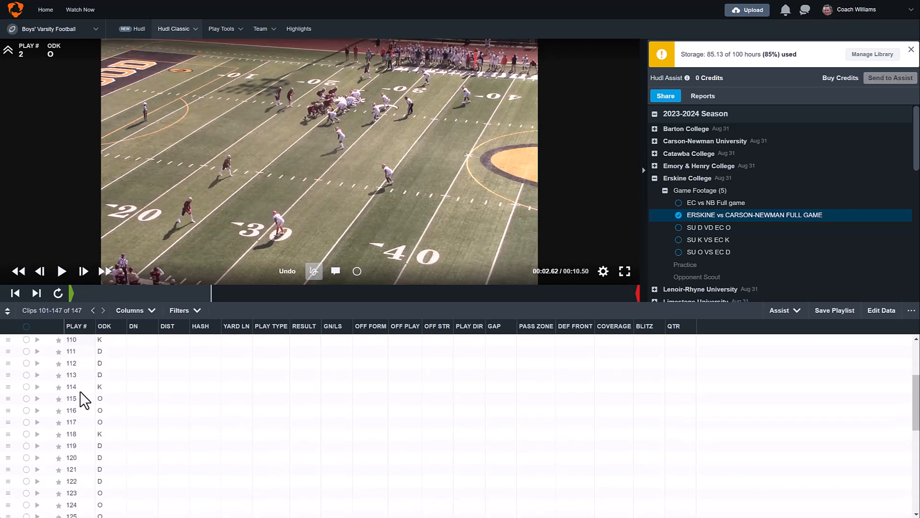
pyautogui.scroll(-5, 82, 401)
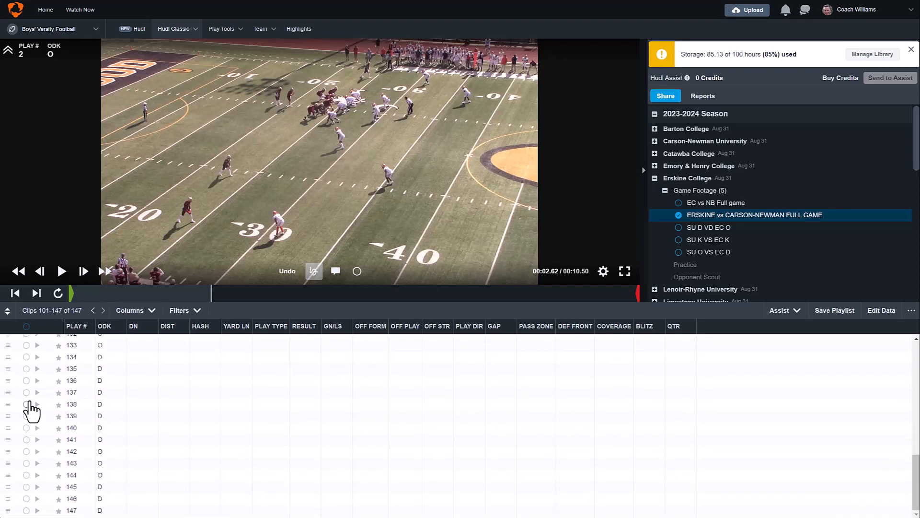
pyautogui.click(24, 369)
pyautogui.scroll(3, 206, 418)
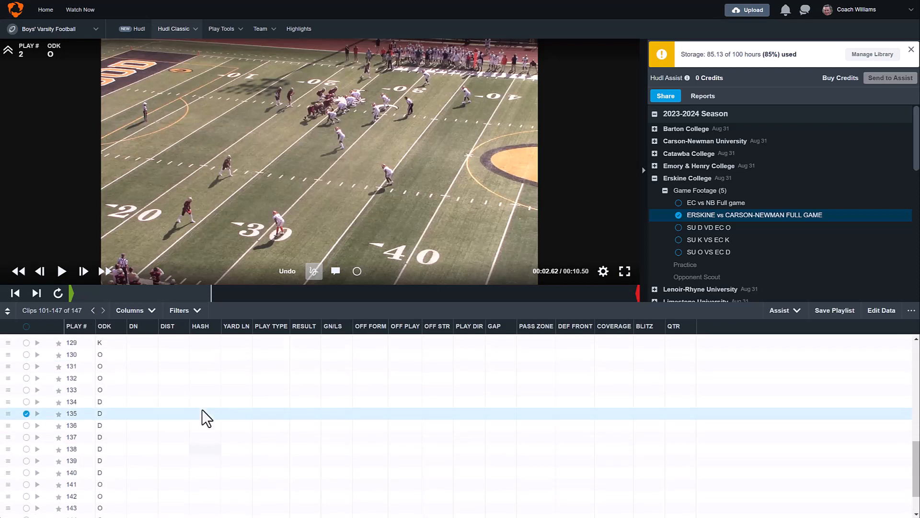
pyautogui.scroll(1, 206, 417)
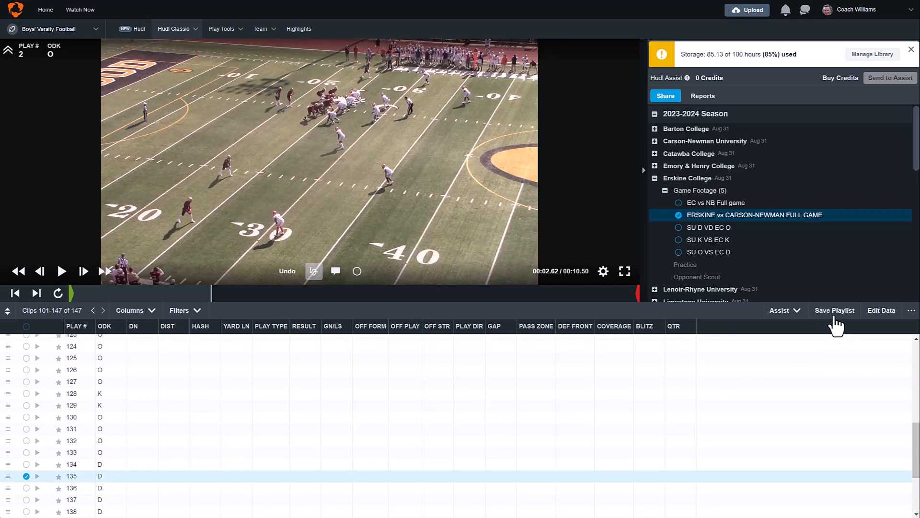
# - Save the selected clips as playlist "Erskine vs. C-N (TW) 2" in Erskine College's Game Footage for the 2023-2024 season
pyautogui.click(833, 325)
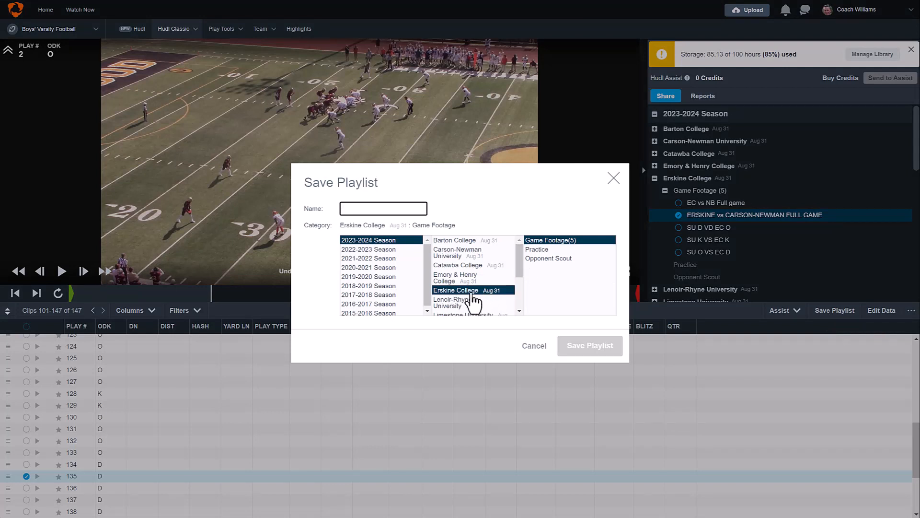
pyautogui.click(372, 210)
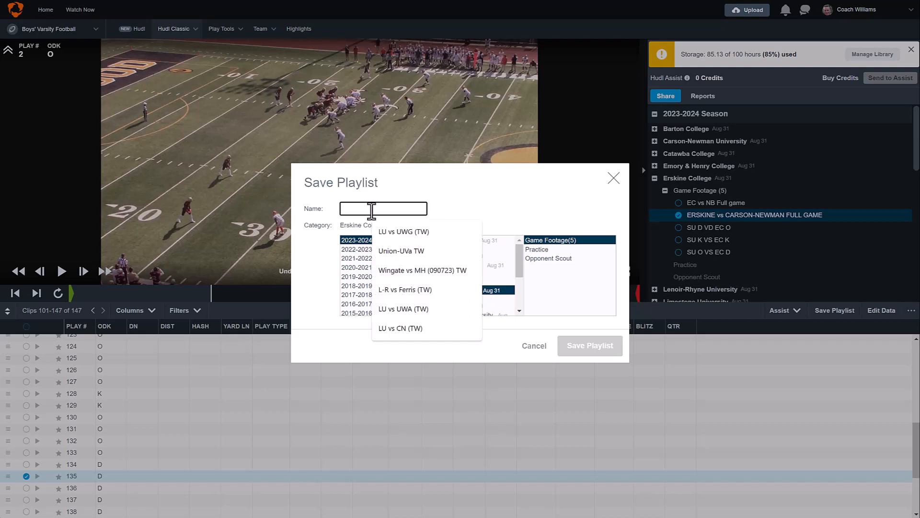
pyautogui.write('Erskine vs. C-N (TW')
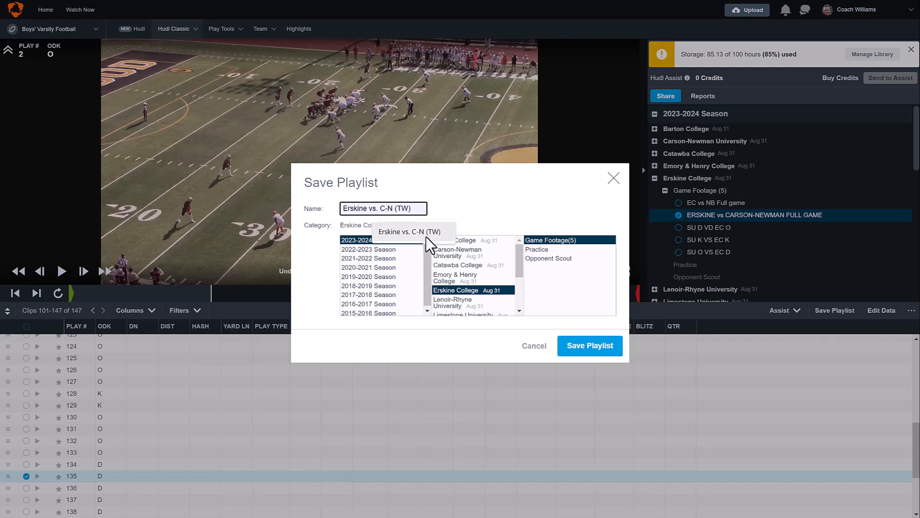
pyautogui.click(427, 232)
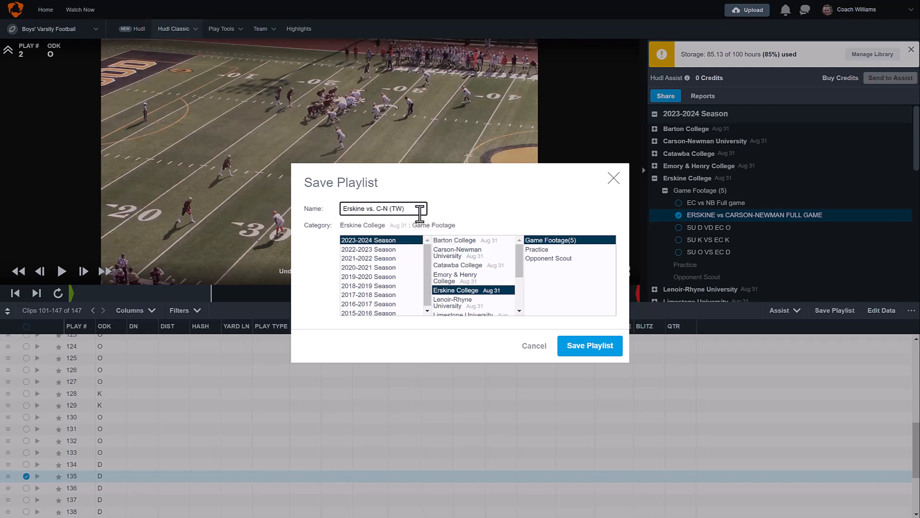
pyautogui.write('2')
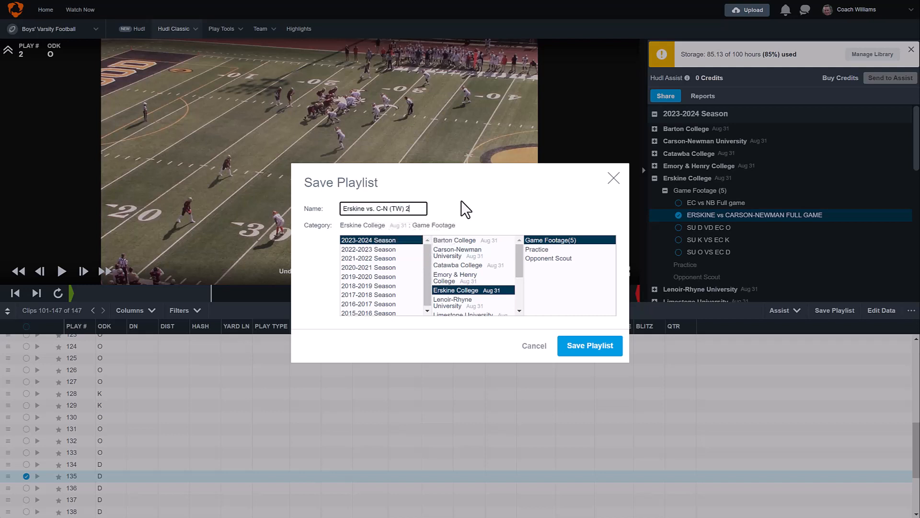
pyautogui.click(597, 361)
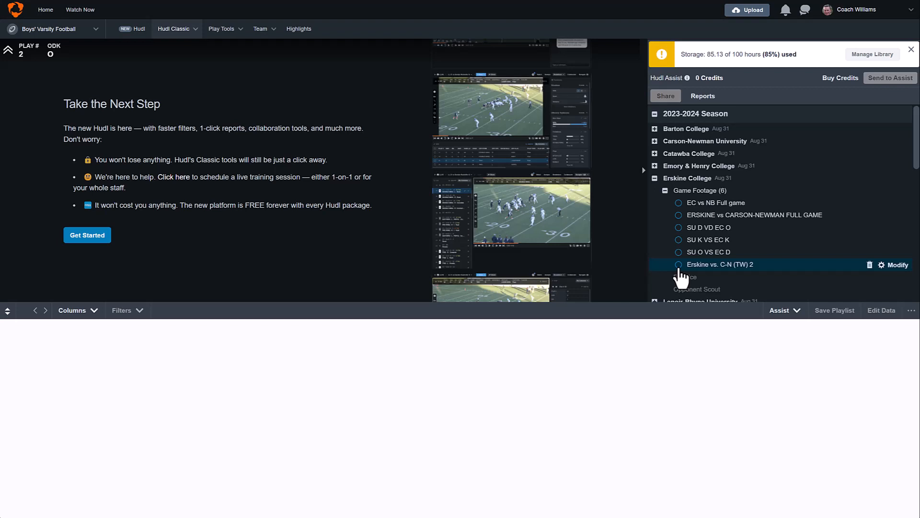
# - In Manage Library, request a download of the Erskine vs. C-N (TW) 2 playlist in the Multiple Files per Playlist format
pyautogui.click(192, 32)
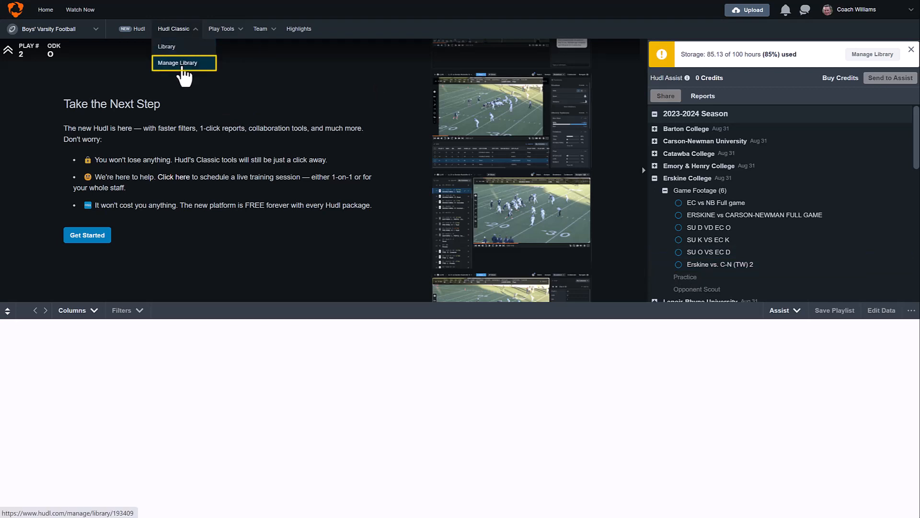
pyautogui.click(183, 67)
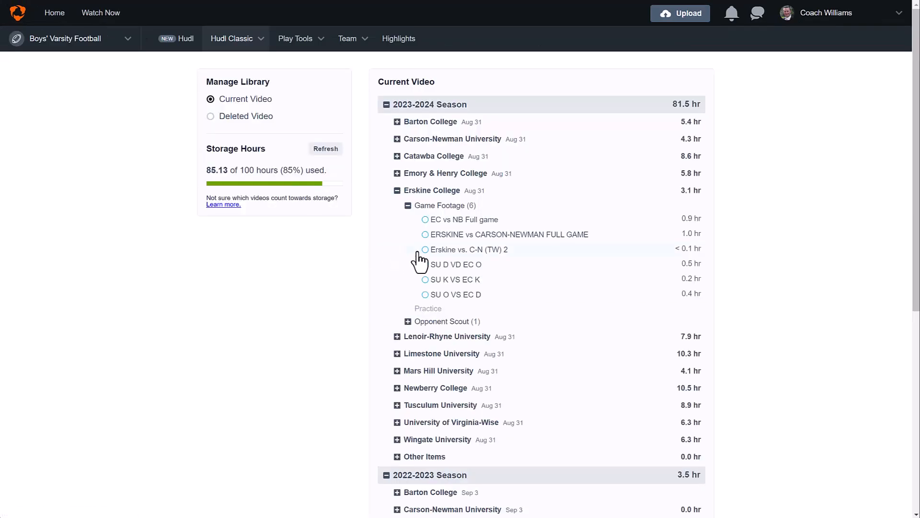
pyautogui.moveTo(422, 261)
pyautogui.click(425, 250)
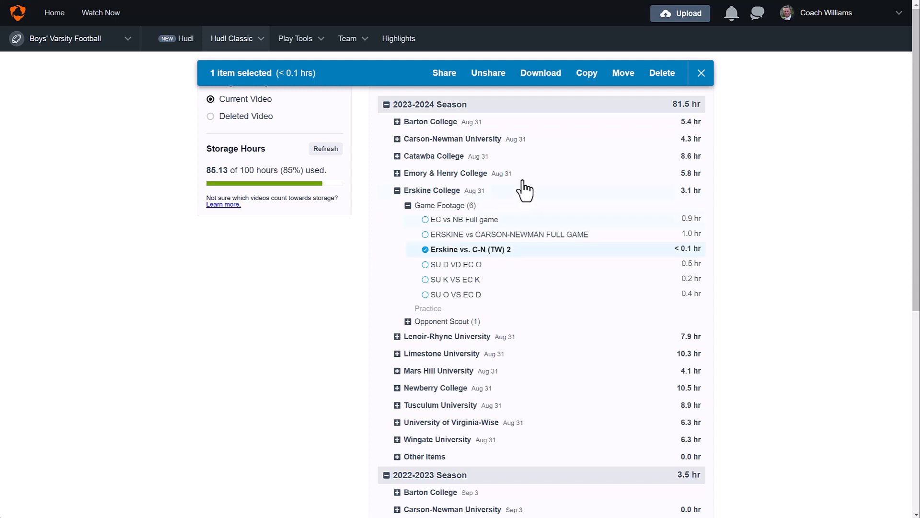
pyautogui.click(541, 73)
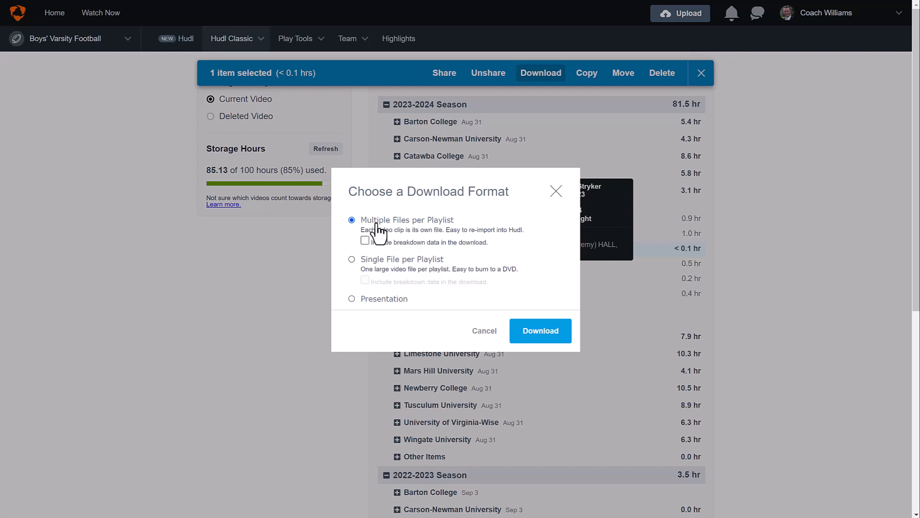
pyautogui.click(550, 334)
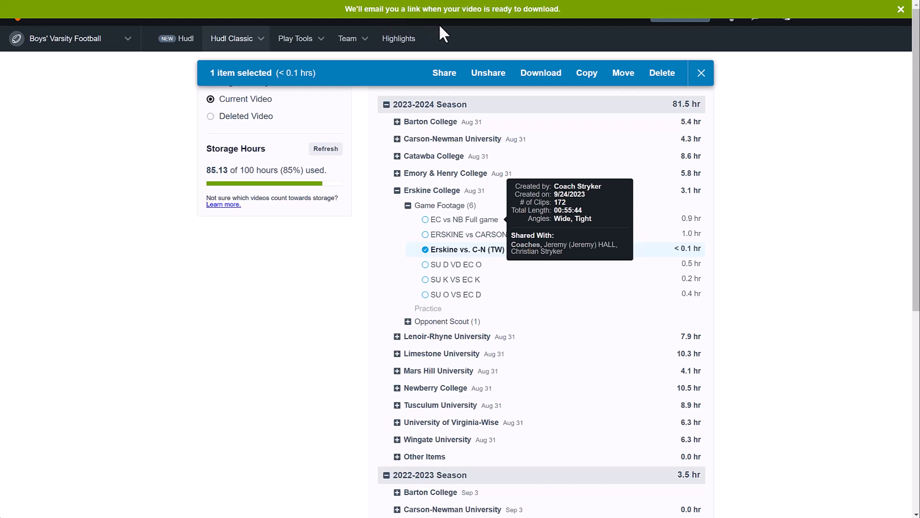
# - Switch to Gmail, download the Erskine vs. C-N (TW) 2 playlist from the Hudl email, and show the zip file in its folder
pyautogui.moveTo(253, 517)
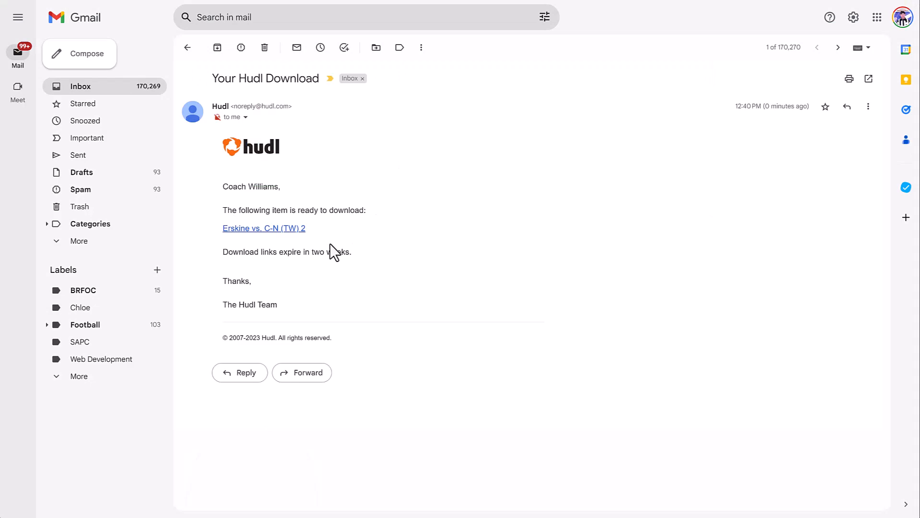
pyautogui.click(288, 229)
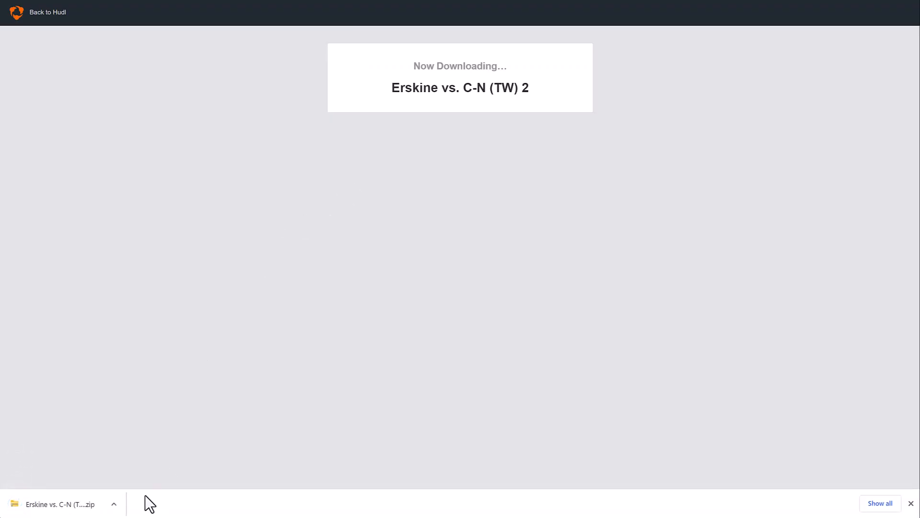
pyautogui.click(115, 504)
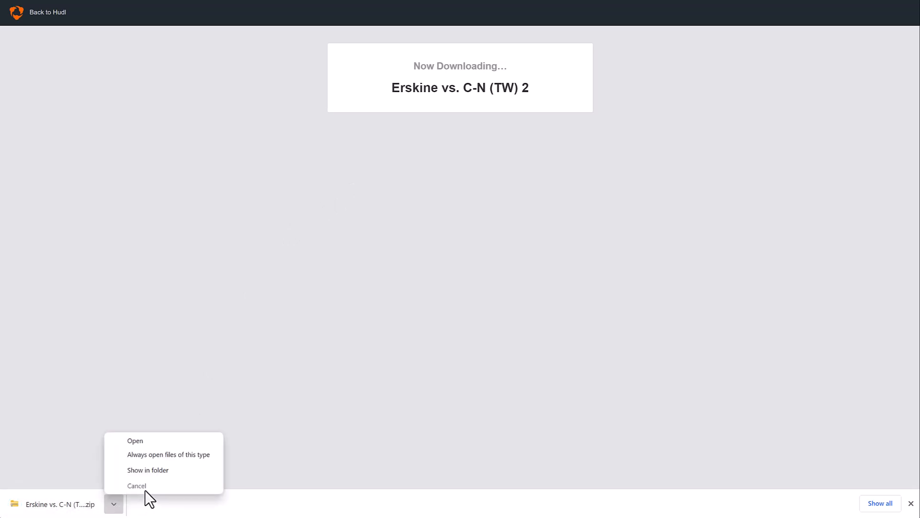
pyautogui.click(160, 471)
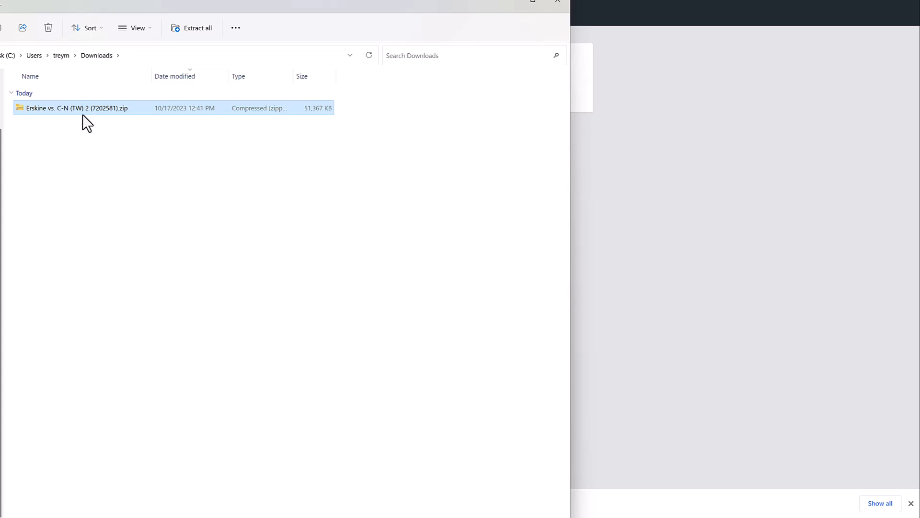
# - Extract all files from the Erskine vs. C-N (TW) 2 zip to the default folder in Downloads, showing them when complete
pyautogui.click(83, 119)
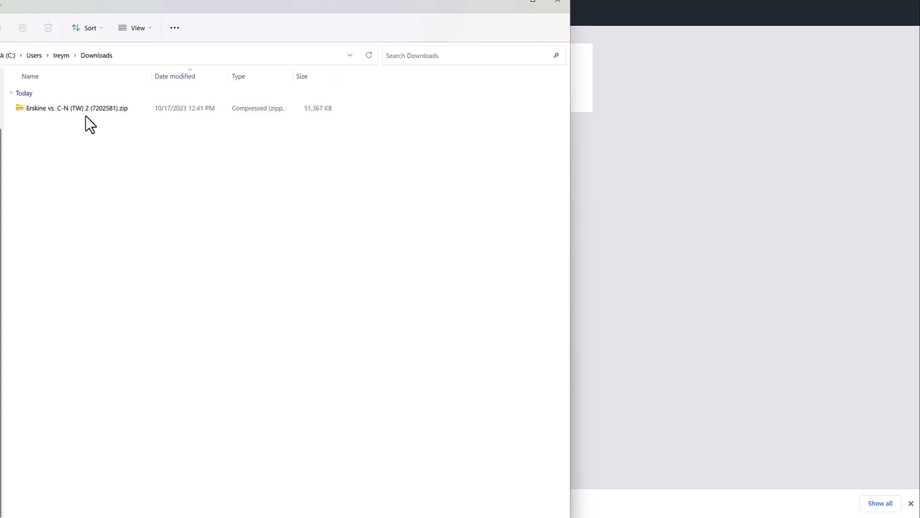
pyautogui.click(88, 114)
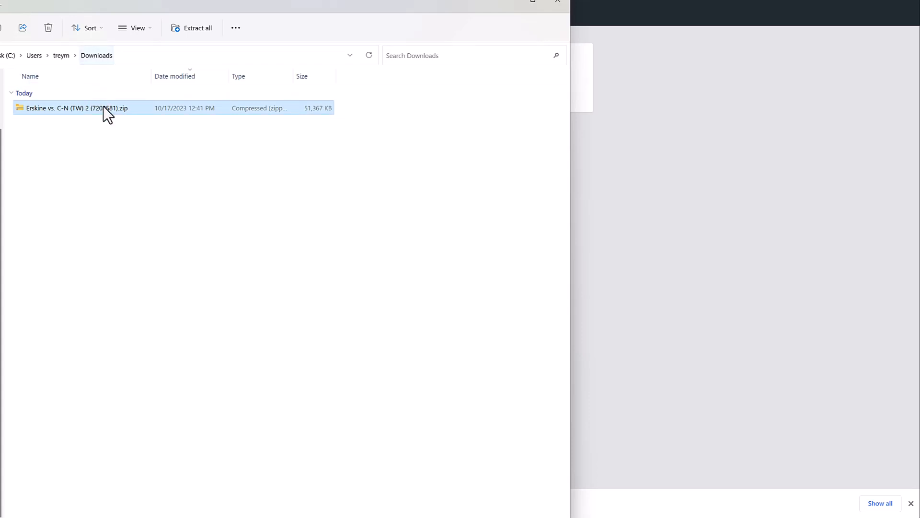
pyautogui.rightClick(103, 106)
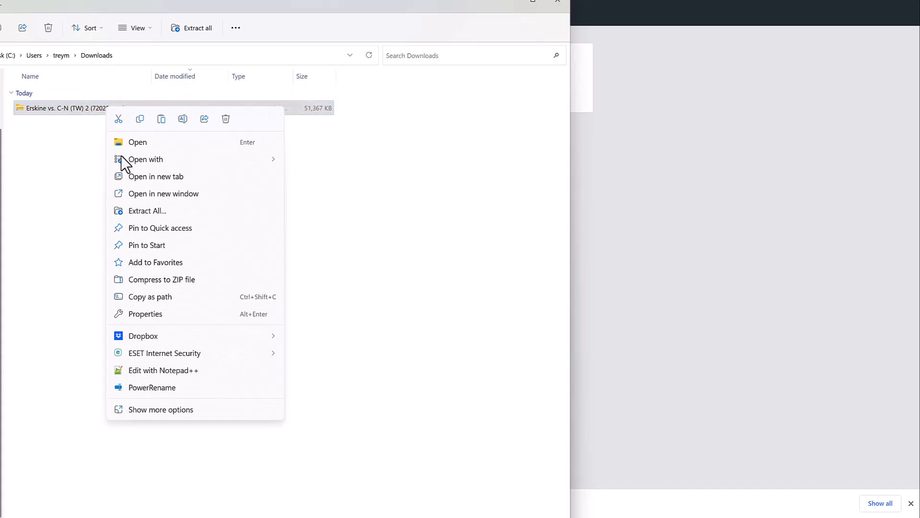
pyautogui.click(141, 211)
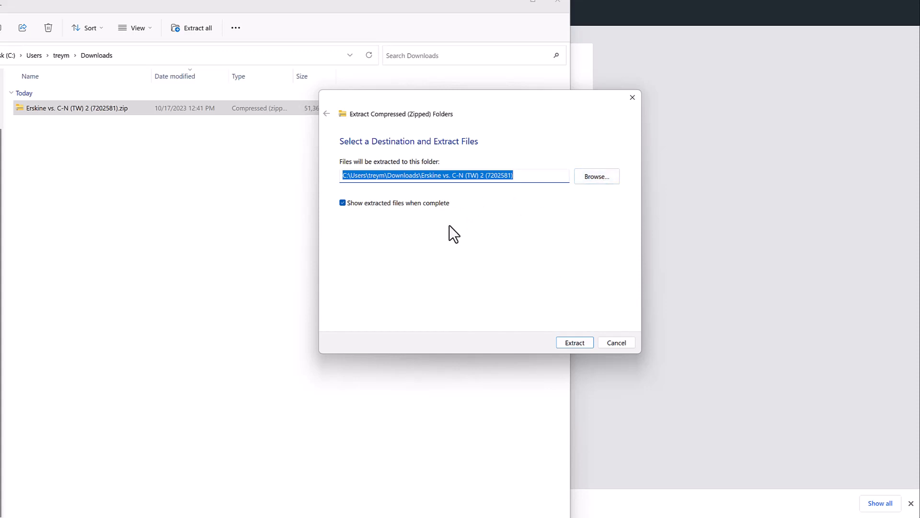
pyautogui.click(575, 343)
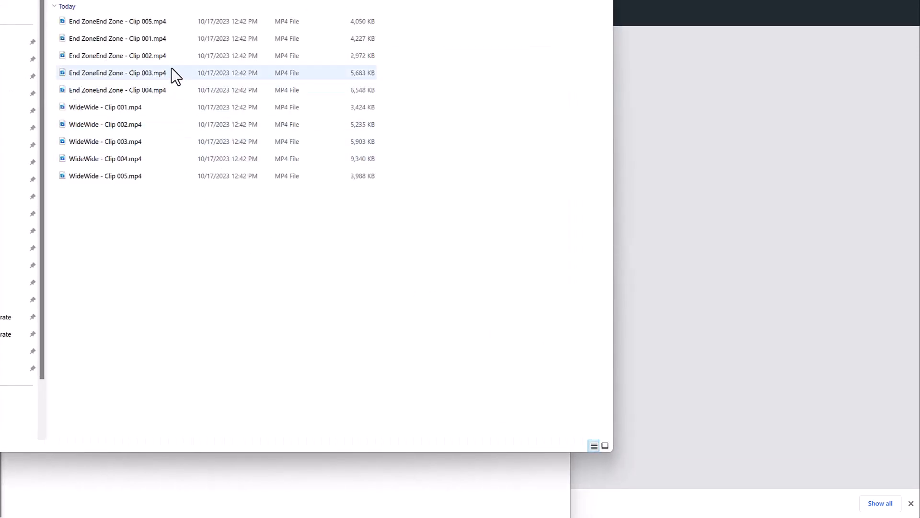
pyautogui.rightClick(118, 108)
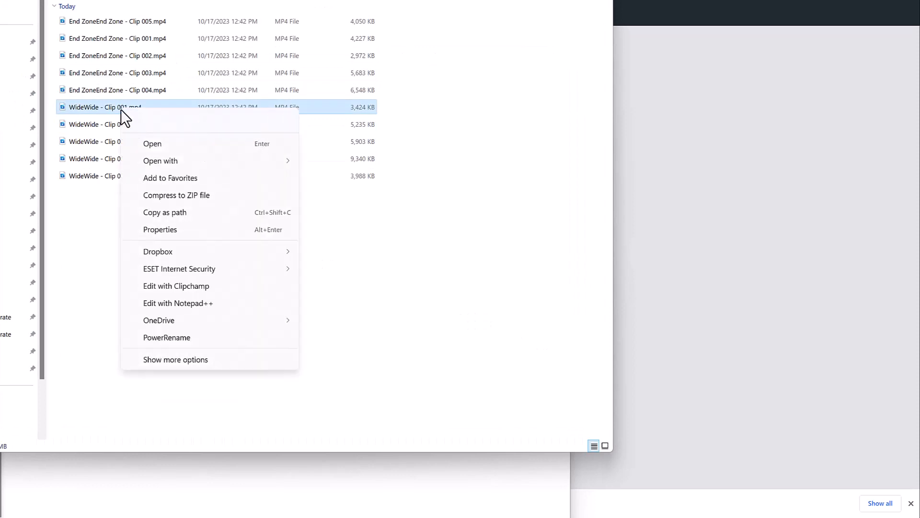
pyautogui.click(174, 120)
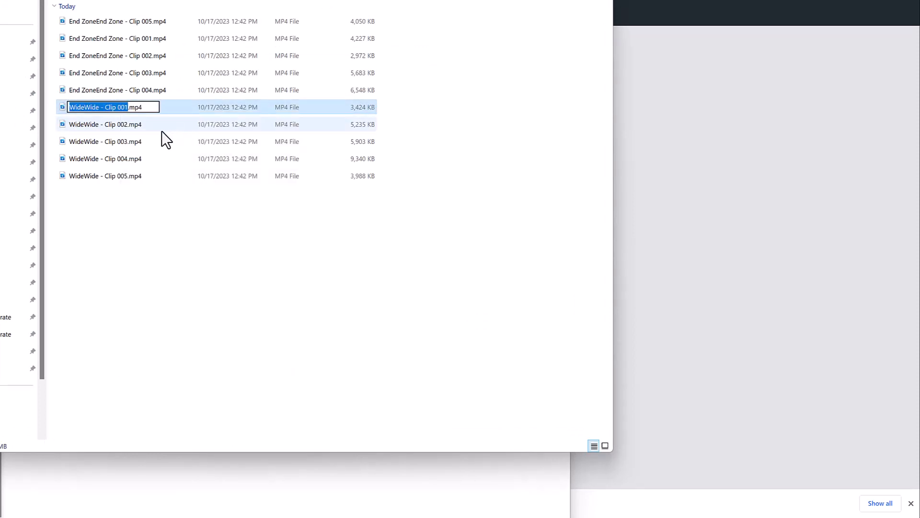
pyautogui.click(120, 203)
# - Open the extracted video file WideWide - Clip 001.mp4
pyautogui.doubleClick(119, 107)
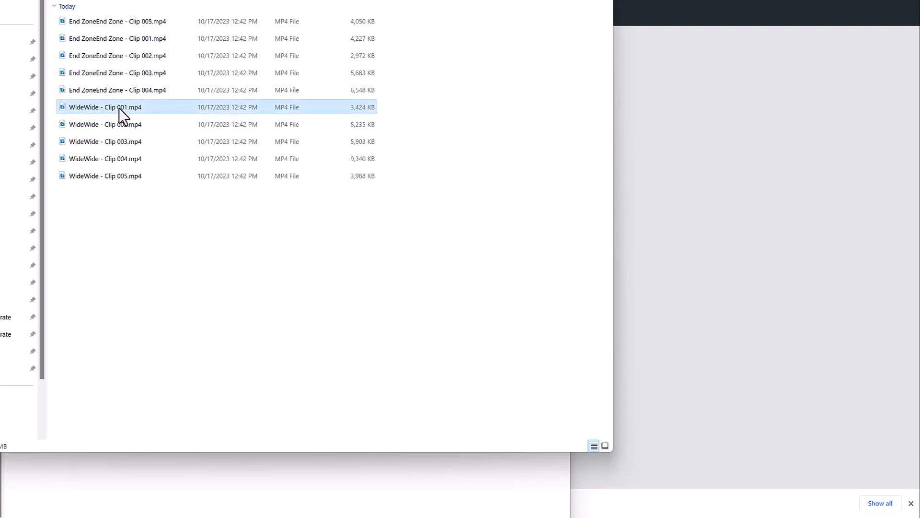